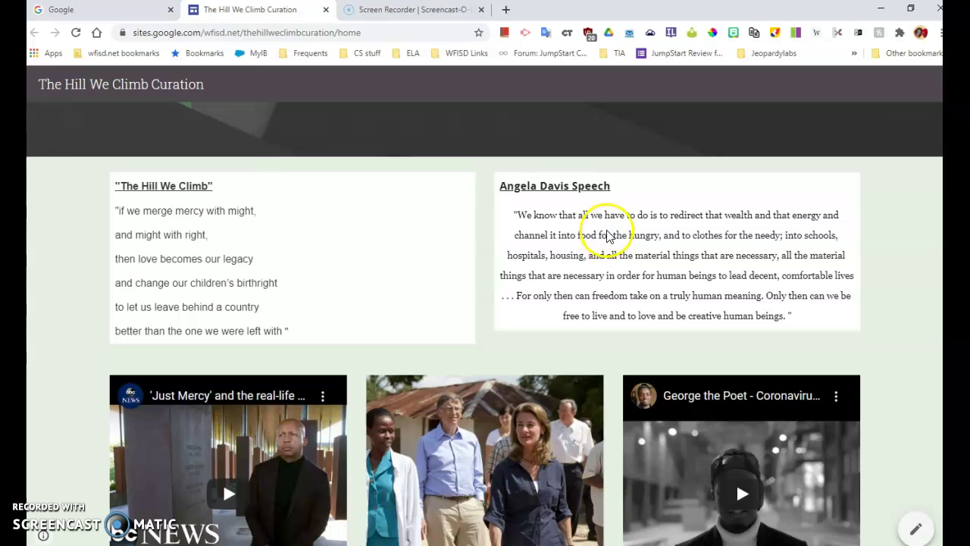
- Look over the example curation site, and create a blank site in Google Sites from a new browser tab
scroll(615, 237, down, 3)
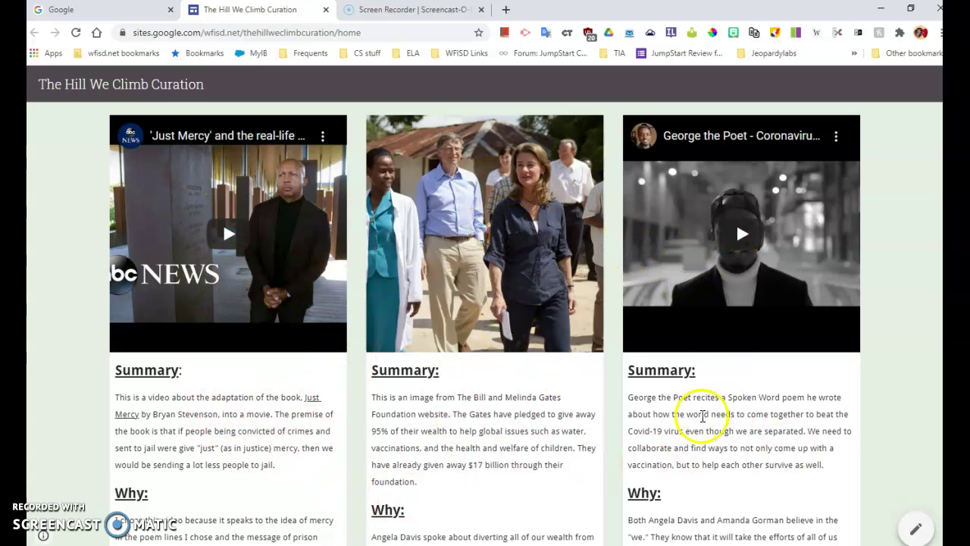
scroll(682, 398, up, 4)
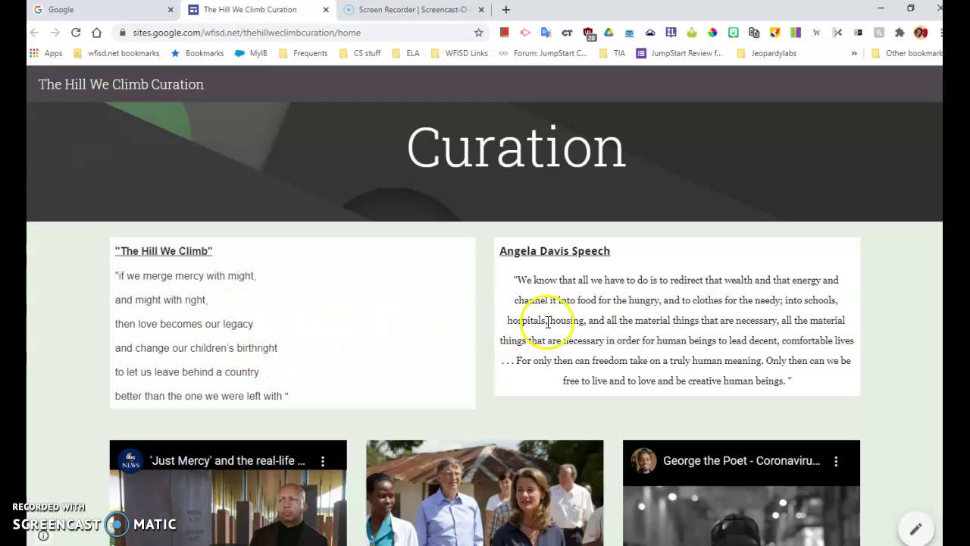
scroll(616, 292, up, 2)
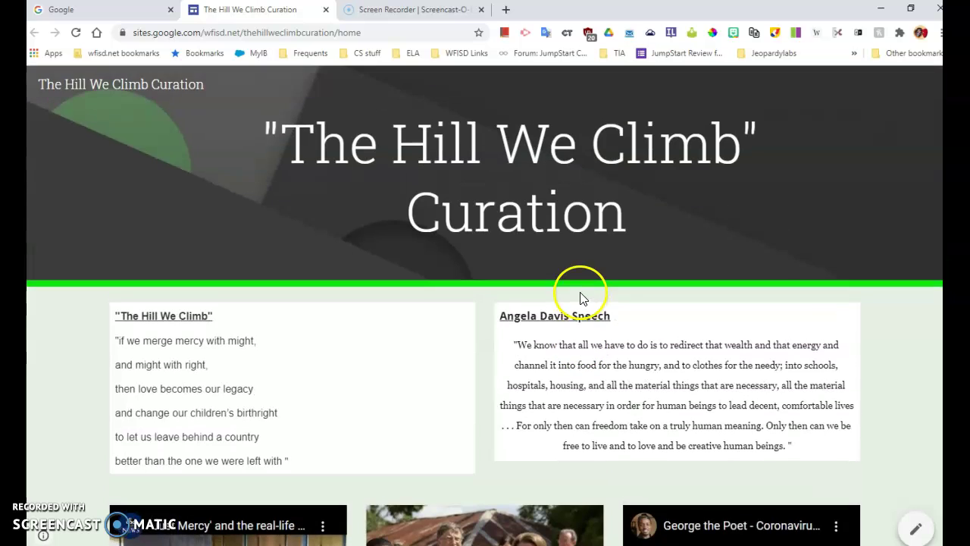
click(508, 10)
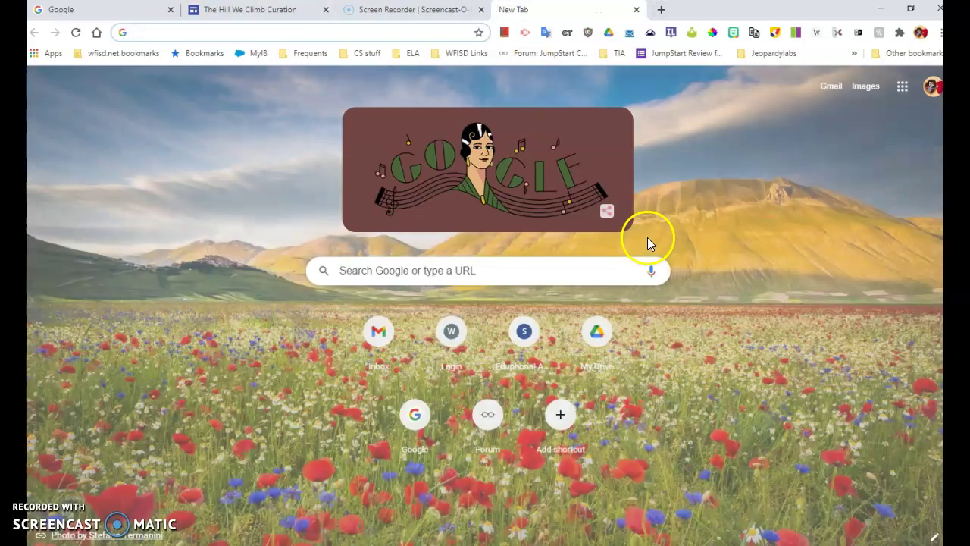
click(902, 87)
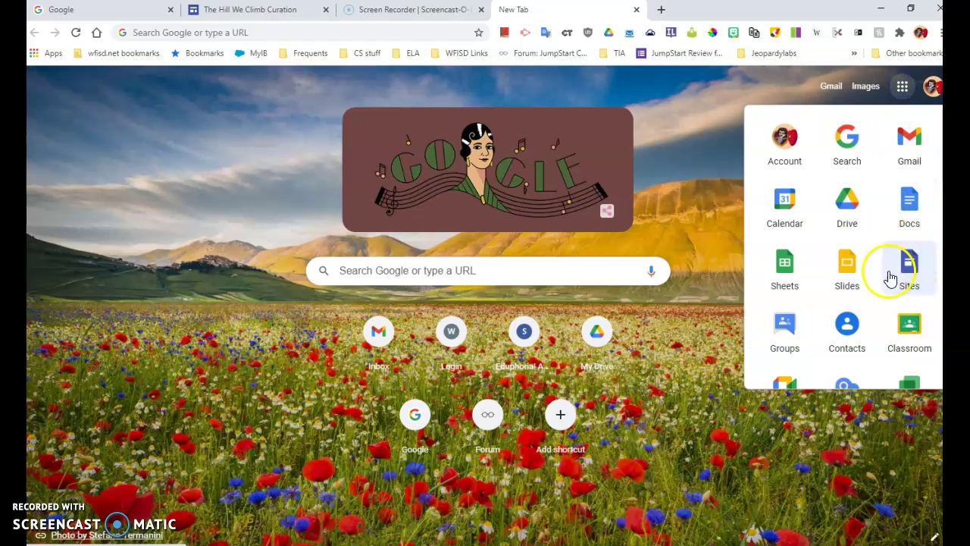
click(910, 272)
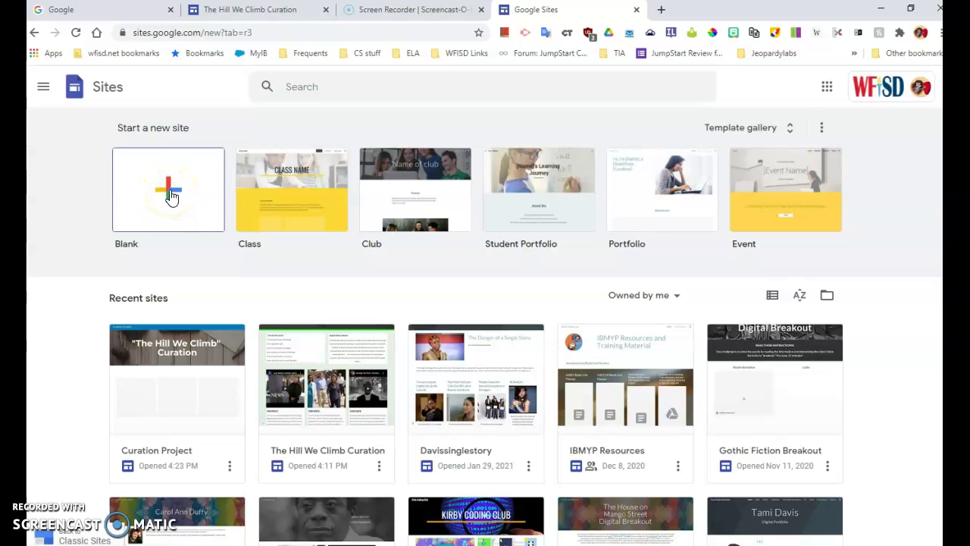
click(171, 195)
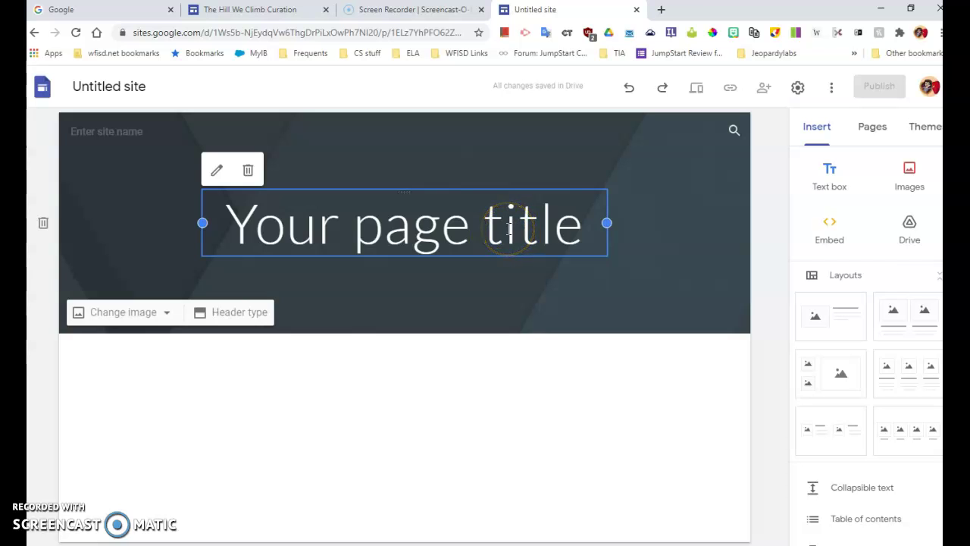
- Name the new site Curation Project
click(157, 89)
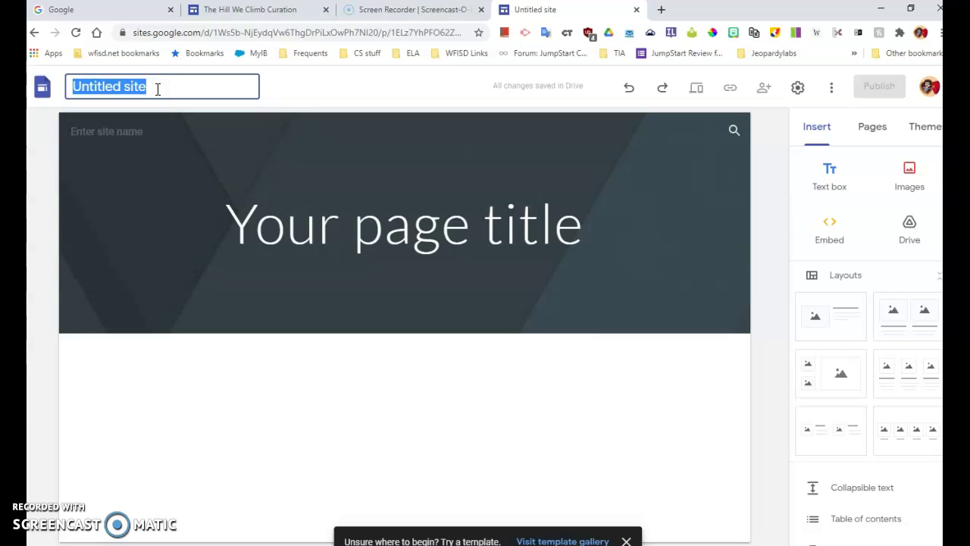
text(Cura)
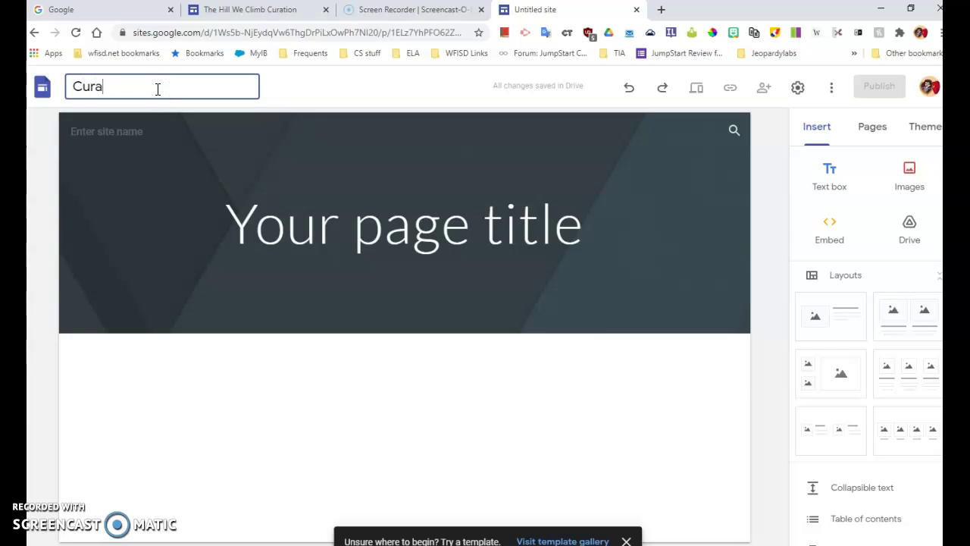
text(tion Project)
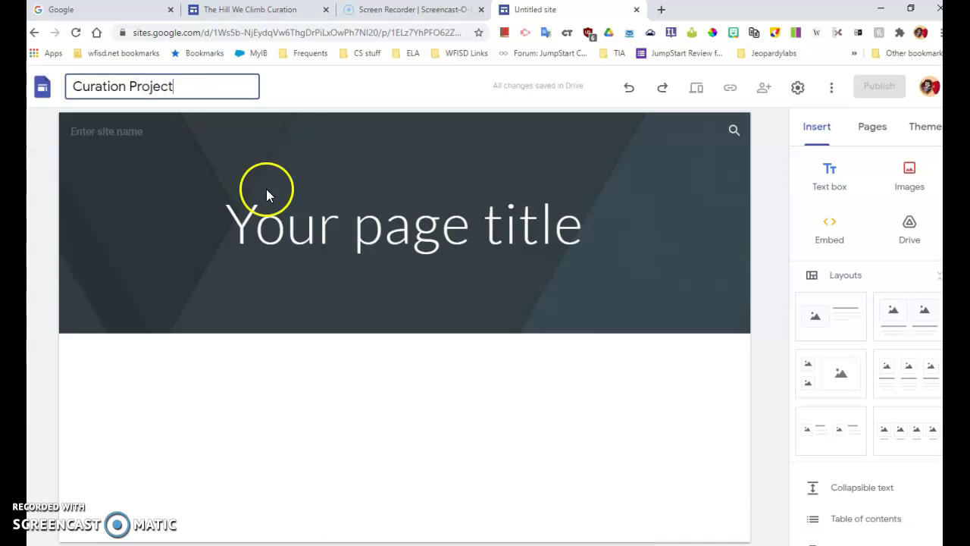
click(471, 203)
- Replace the placeholder page title in the header with "The Hill We Climb" Curation, keeping the quotation marks around the poem's name
click(466, 222)
click(570, 225)
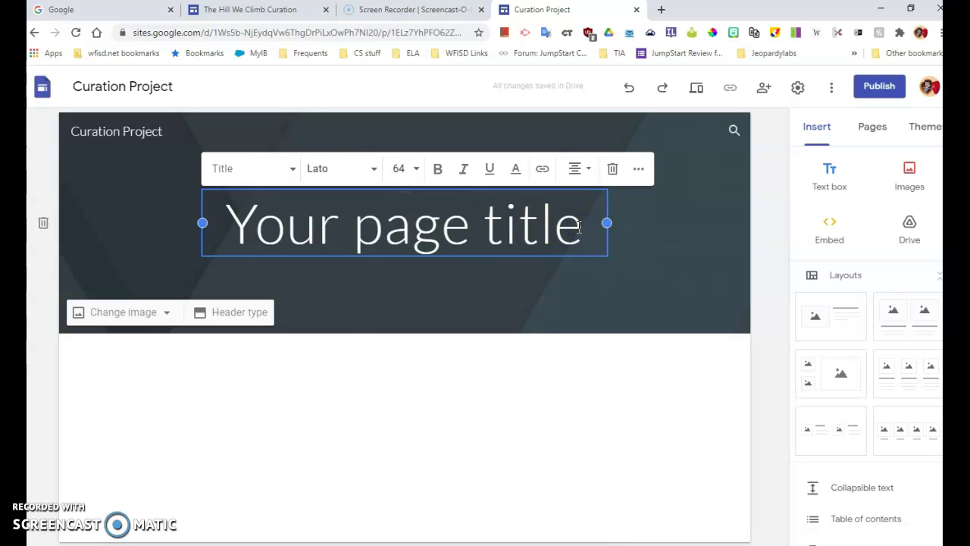
key(BackSpace)
key(BackSpace)
key(BackSpace)
key(BackSpace)
key(BackSpace)
key(BackSpace)
key(BackSpace)
key(BackSpace)
key(BackSpace)
key(BackSpace)
key(BackSpace)
key(BackSpace)
key(BackSpace)
key(BackSpace)
key(BackSpace)
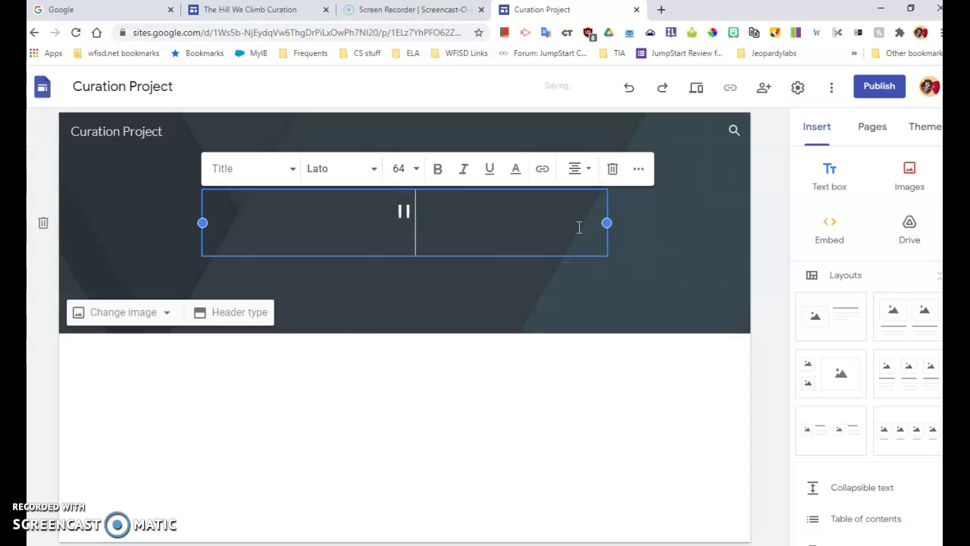
text("The H)
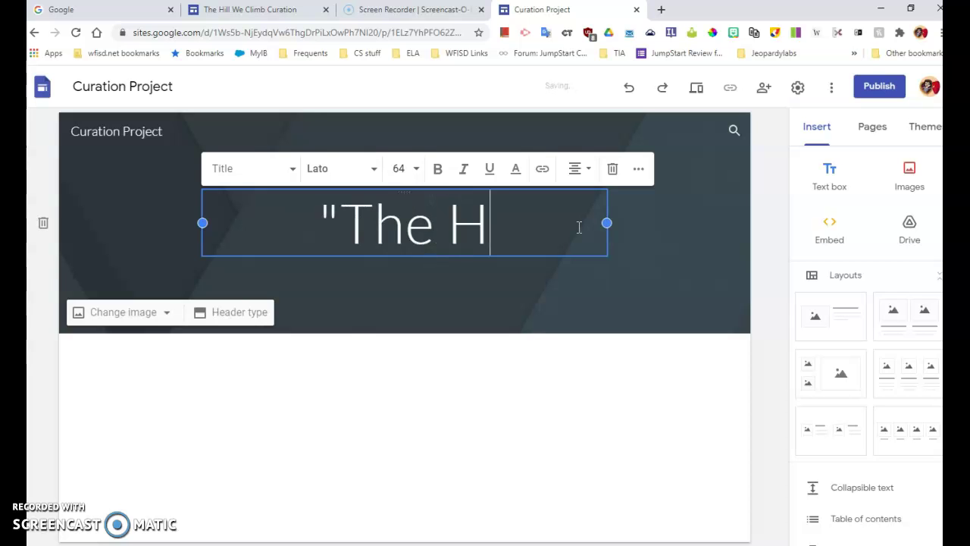
text(ill We )
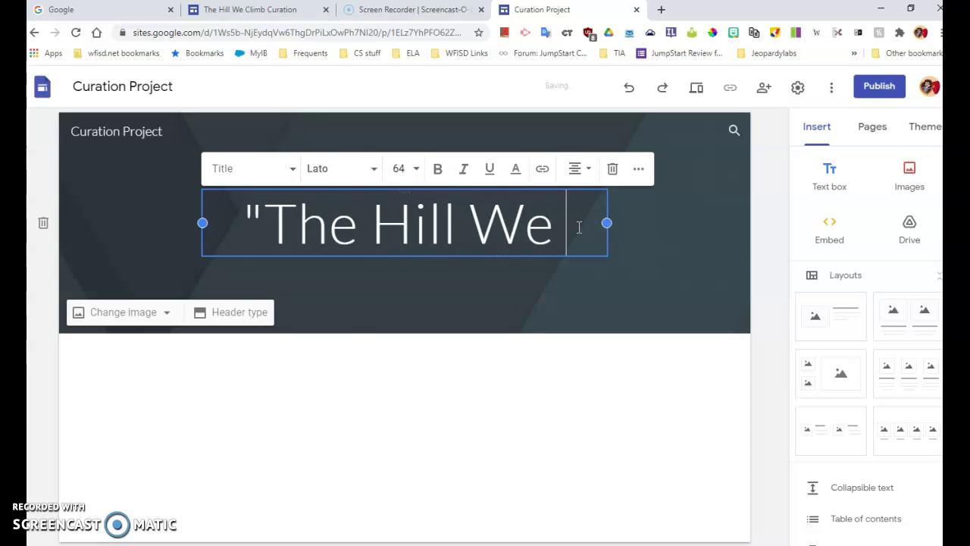
text(Climb" Curation)
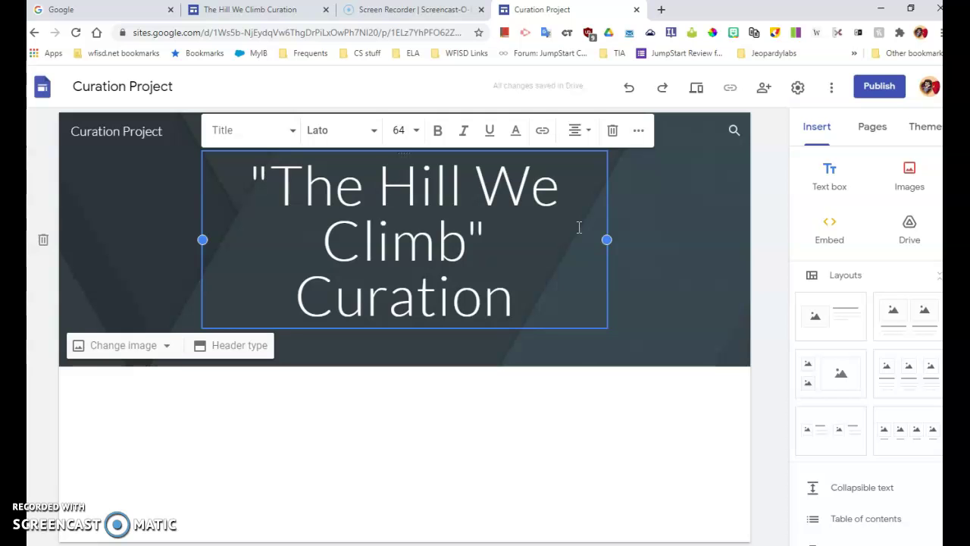
- Widen the header title box on both sides so that "The Hill We Climb" fits on one line
drag(607, 240, 680, 241)
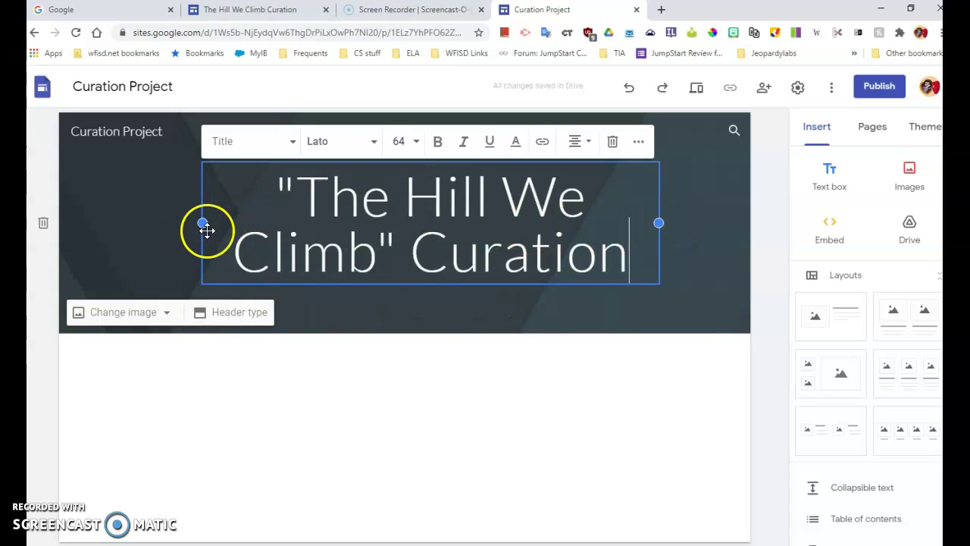
drag(200, 223, 147, 218)
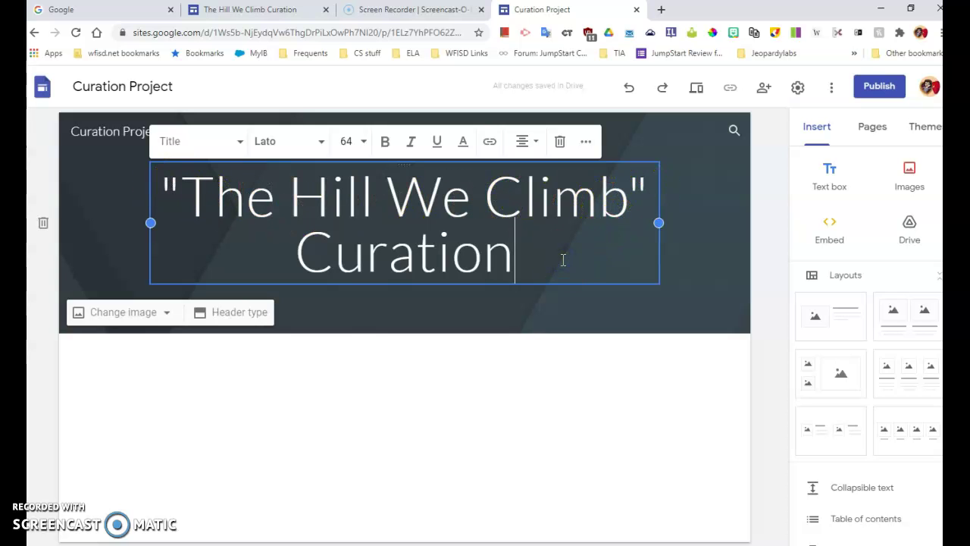
click(528, 373)
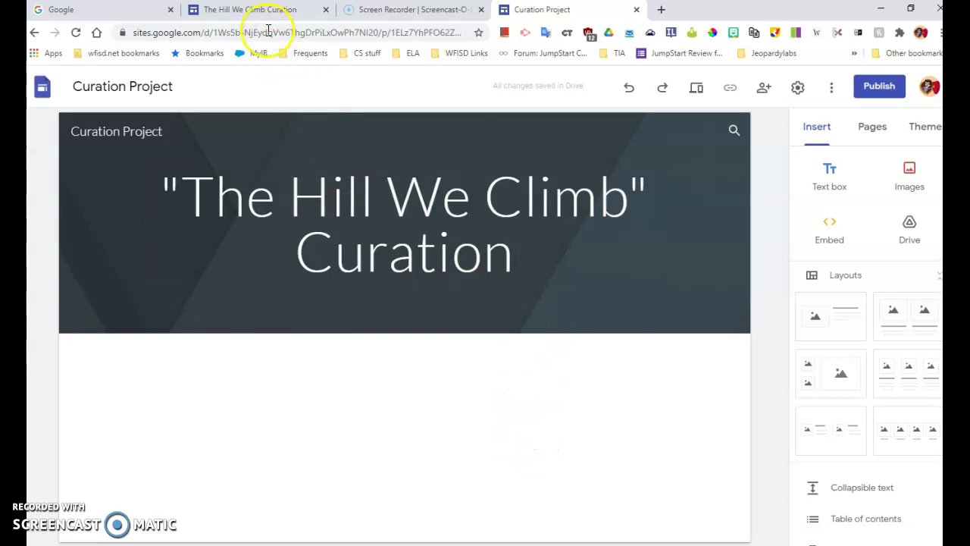
- Check the quote section on the example site and add two text boxes below the header of the Curation Project page
click(262, 9)
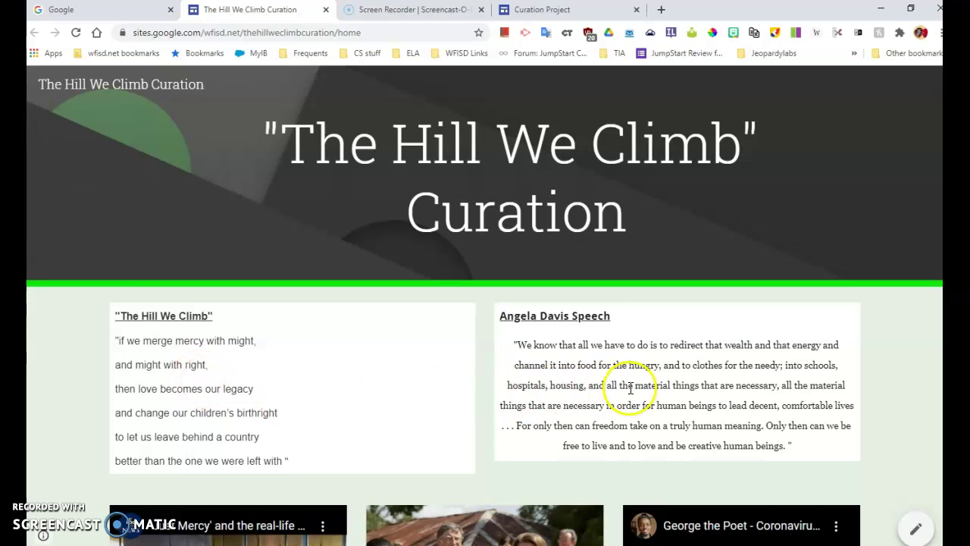
click(582, 11)
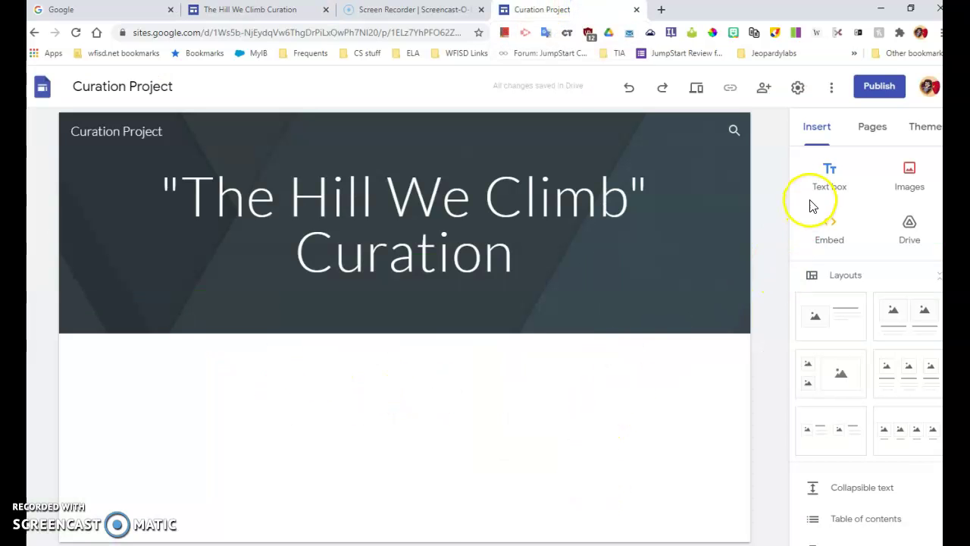
click(831, 182)
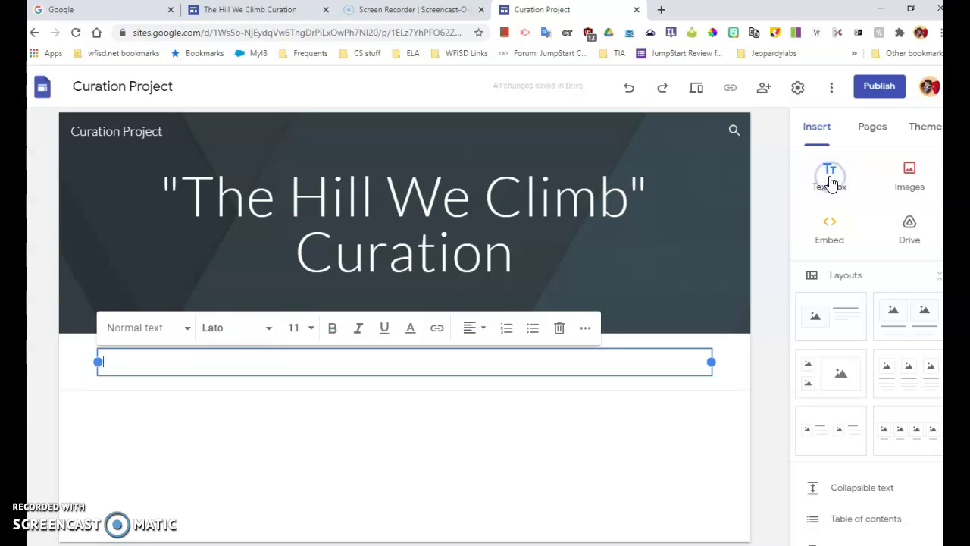
click(831, 182)
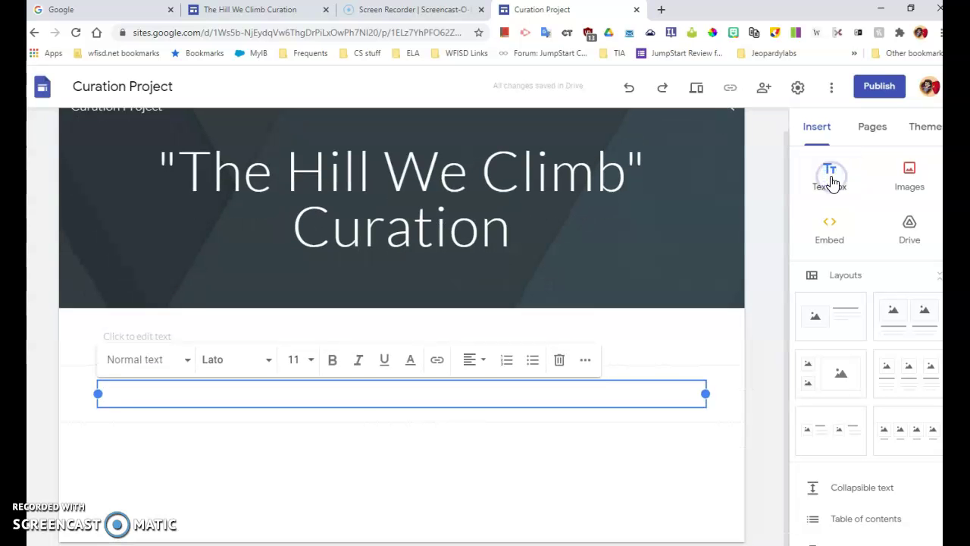
click(579, 500)
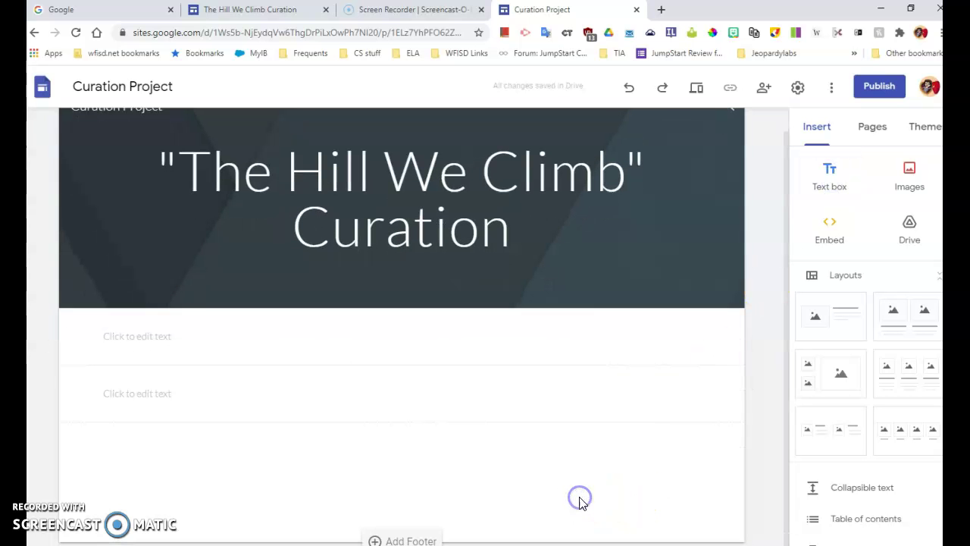
- Narrow the first text box to about half the page width and move the second text box beside it in the same row
click(162, 339)
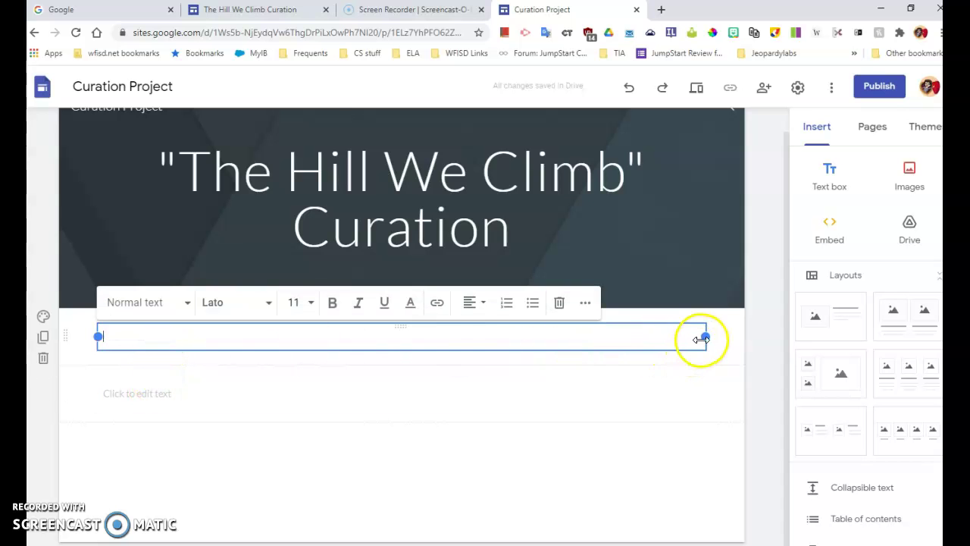
drag(702, 337, 394, 336)
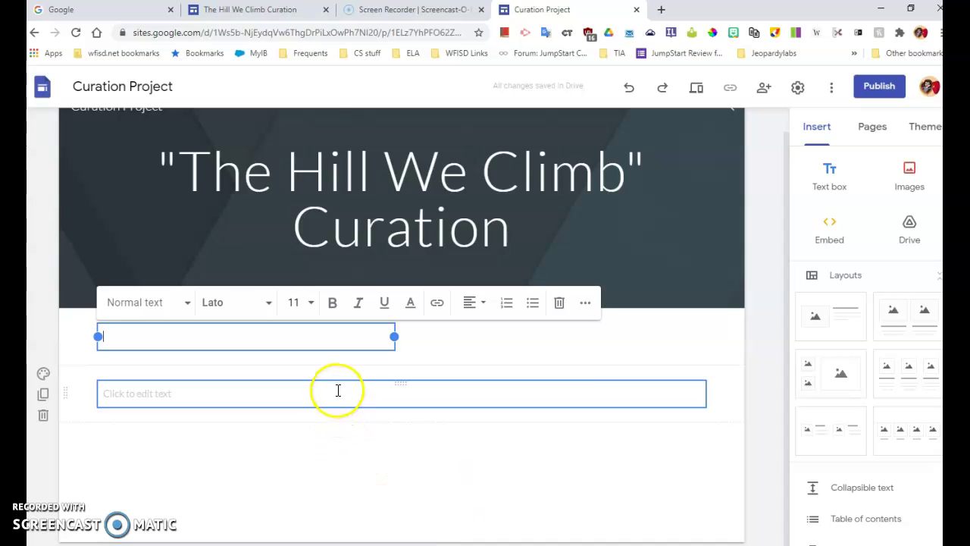
click(338, 390)
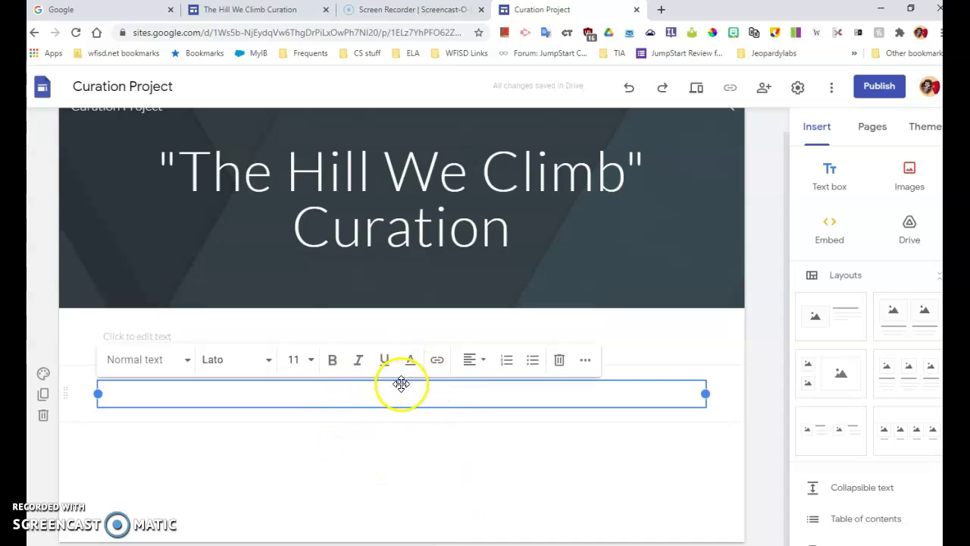
drag(401, 385, 449, 339)
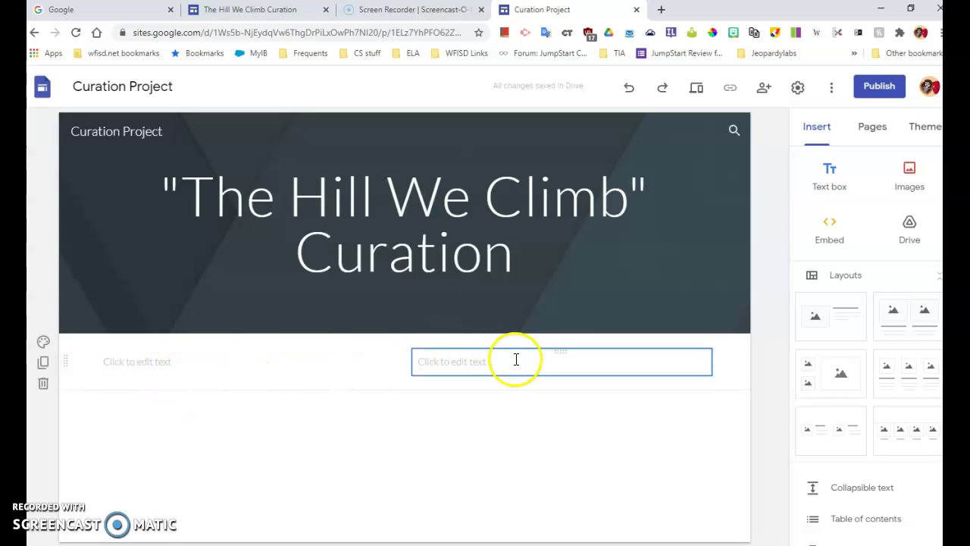
- Compare with the example site's media columns and insert the three-column layout with images above text below the two text boxes
click(285, 12)
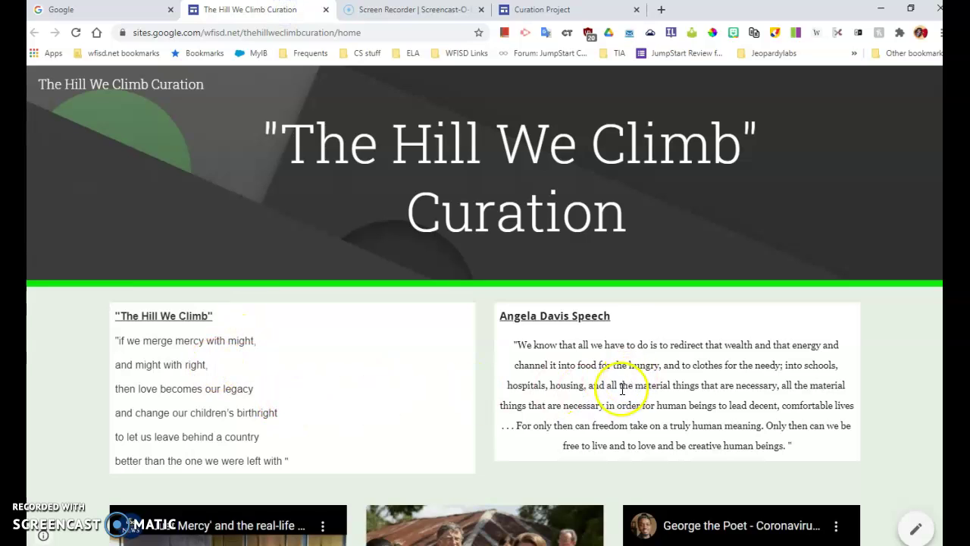
click(541, 11)
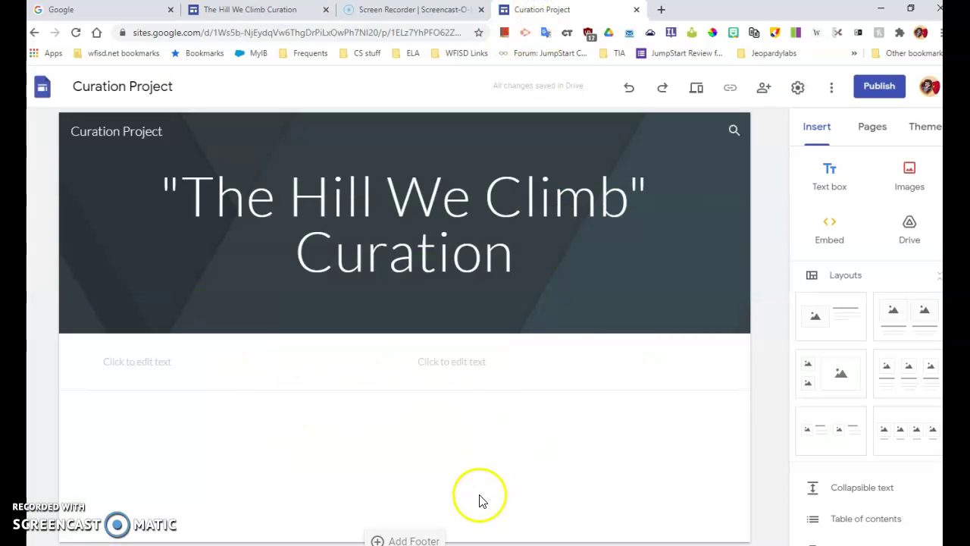
click(275, 15)
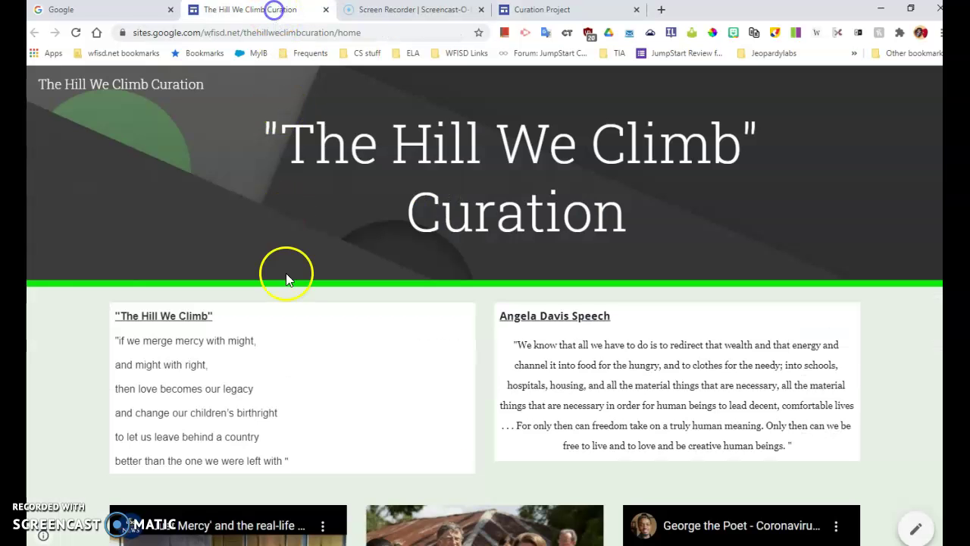
scroll(378, 409, down, 5)
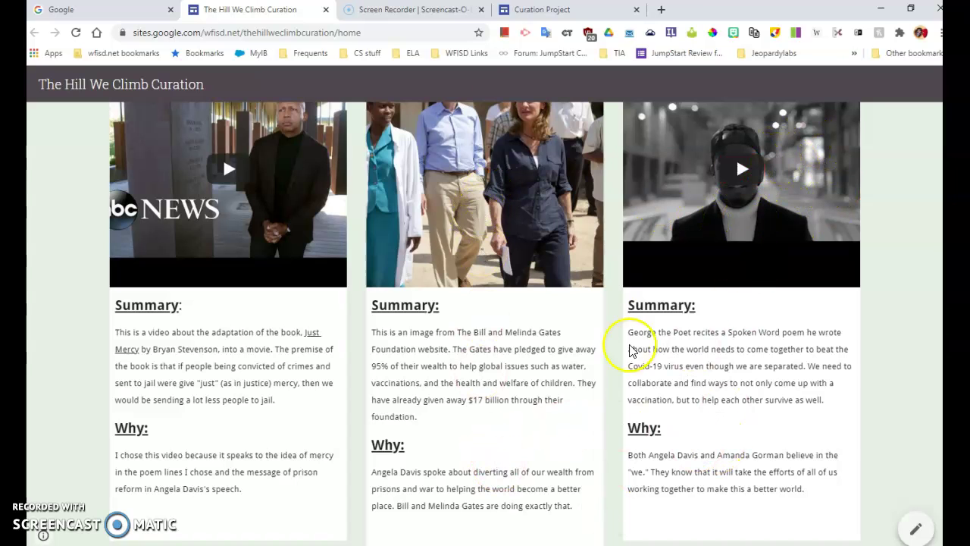
click(567, 13)
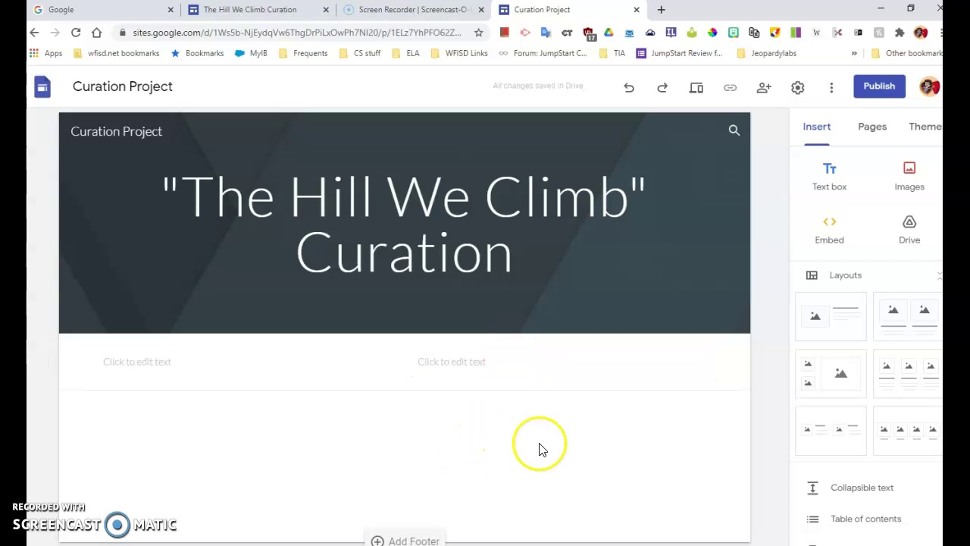
click(909, 377)
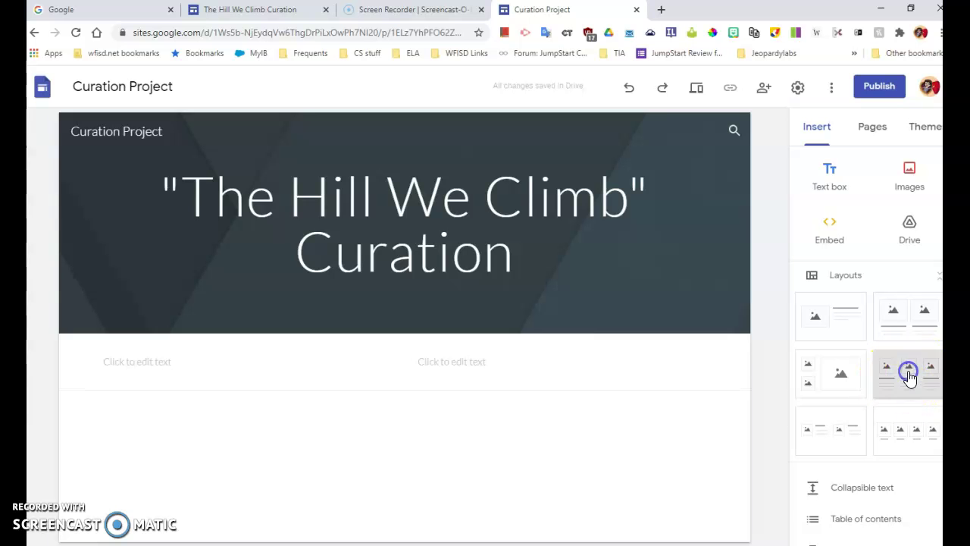
click(675, 503)
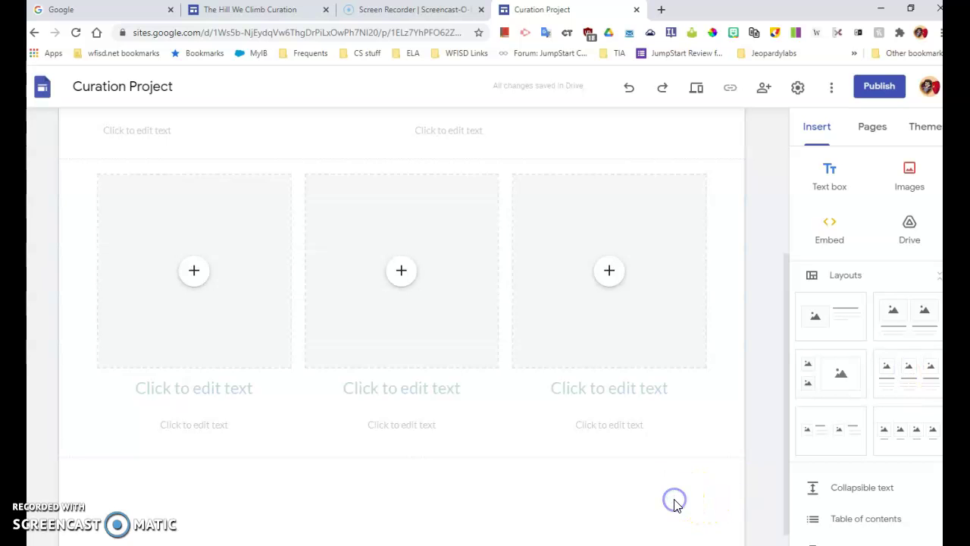
- Check the media options for the first column's placeholder and review the example site's quotes, media and summaries
click(193, 273)
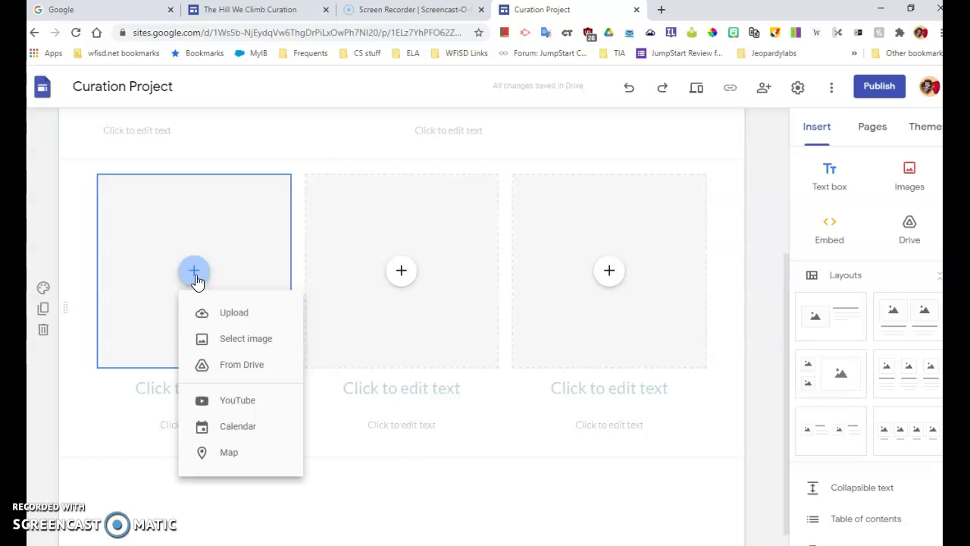
click(164, 390)
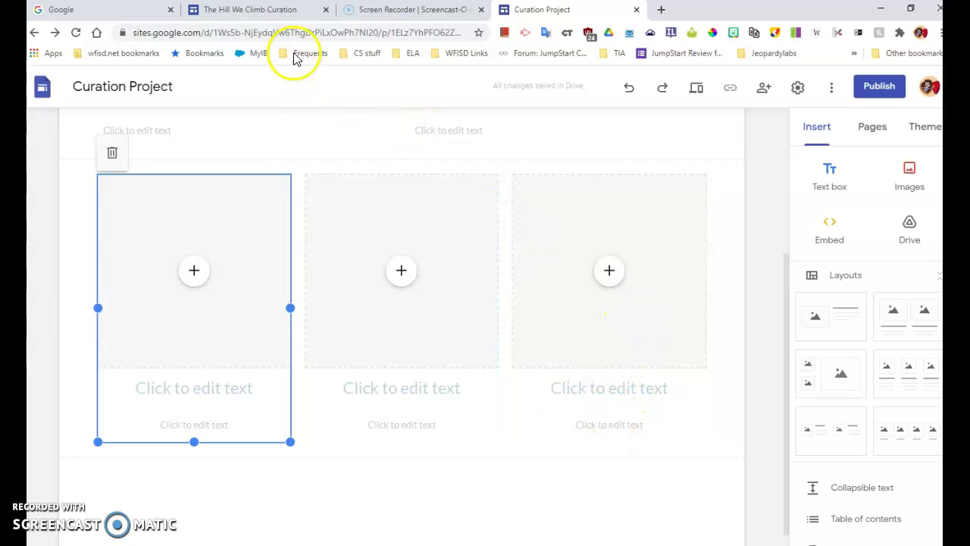
click(285, 11)
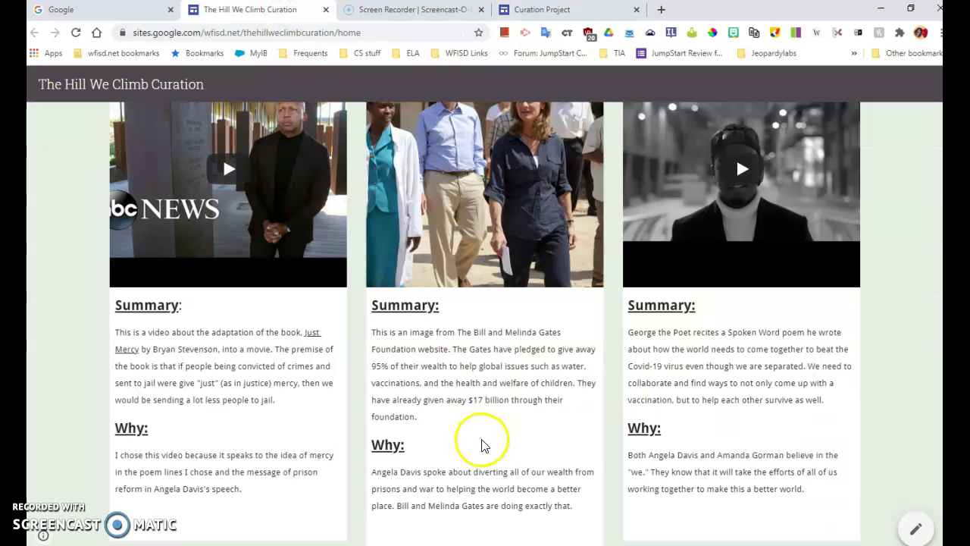
scroll(483, 445, up, 6)
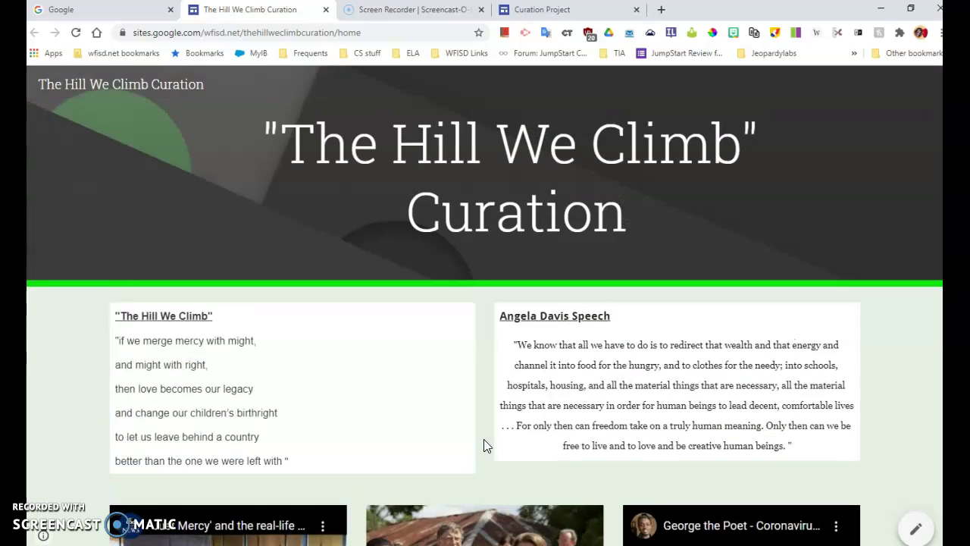
scroll(484, 443, down, 6)
scroll(485, 445, up, 5)
scroll(485, 452, up, 1)
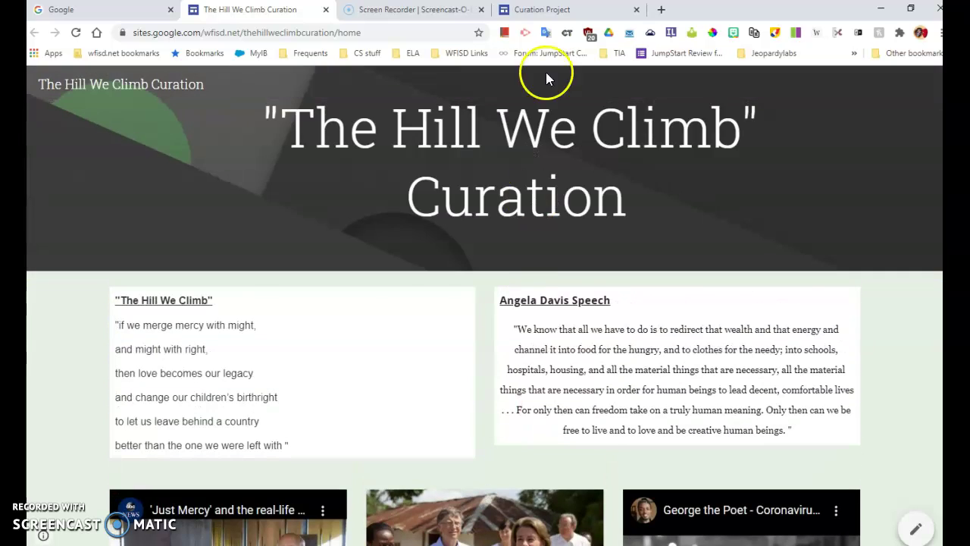
click(553, 9)
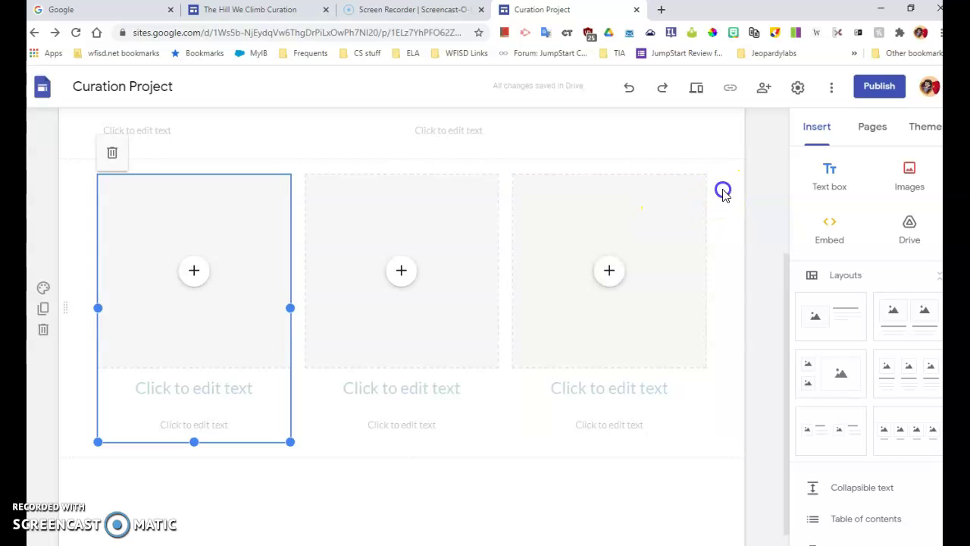
- Apply the Level theme to the Curation Project site and switch its font style to the slab-serif option
click(714, 227)
scroll(693, 251, up, 3)
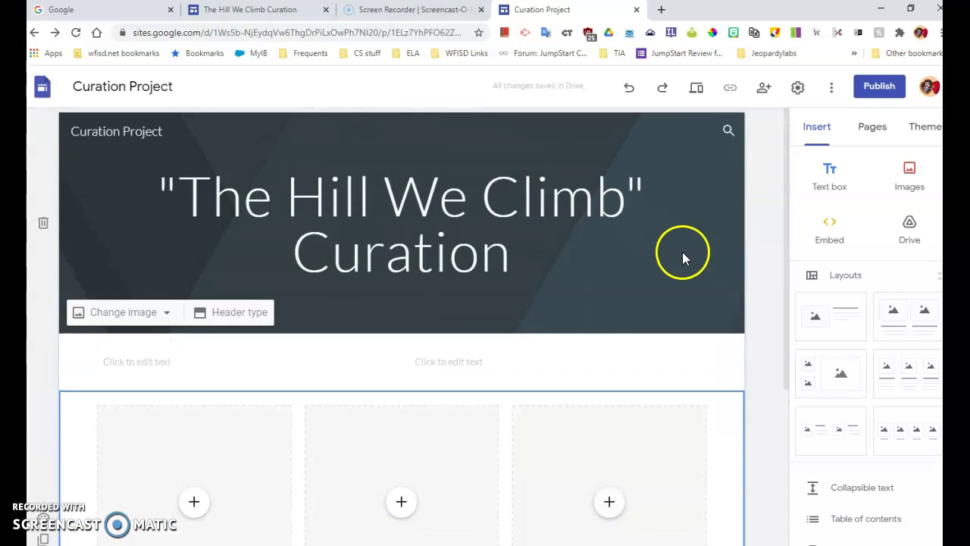
click(937, 130)
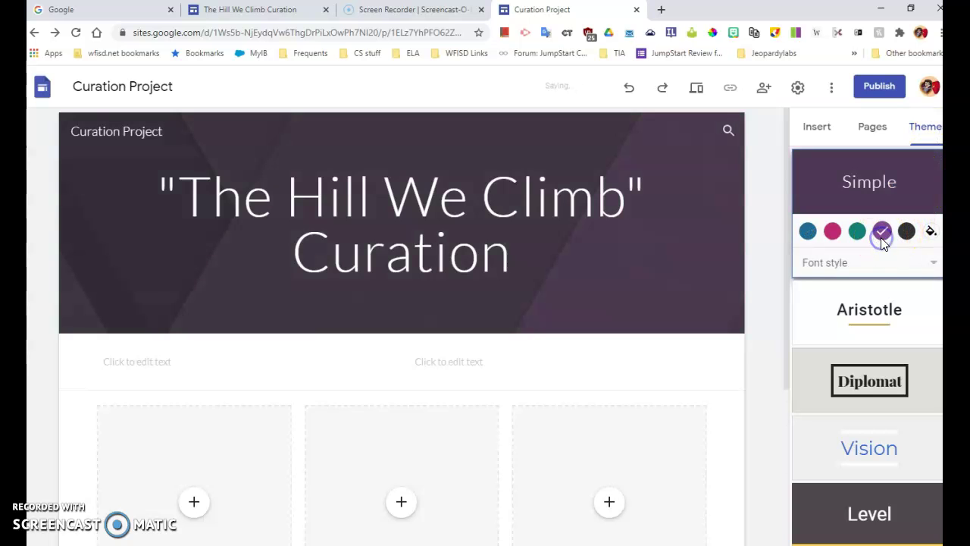
click(874, 513)
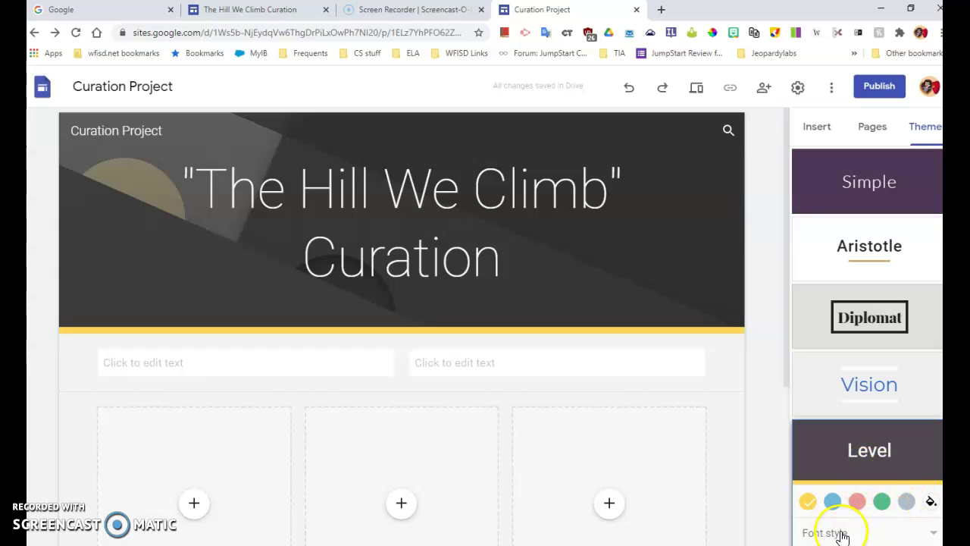
click(899, 533)
click(818, 506)
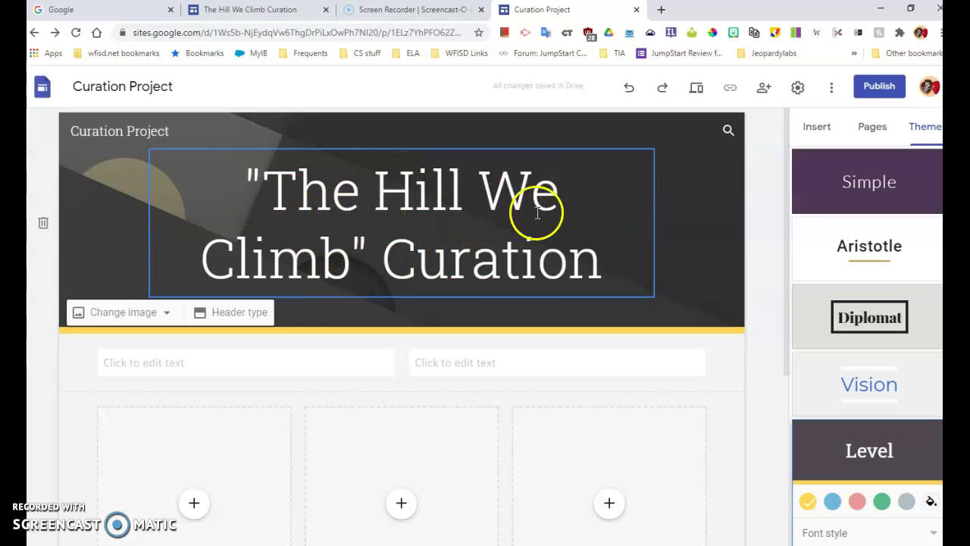
- Publish the Curation Project site with the web address "slkadsakdsa" and open the published page
scroll(505, 217, down, 2)
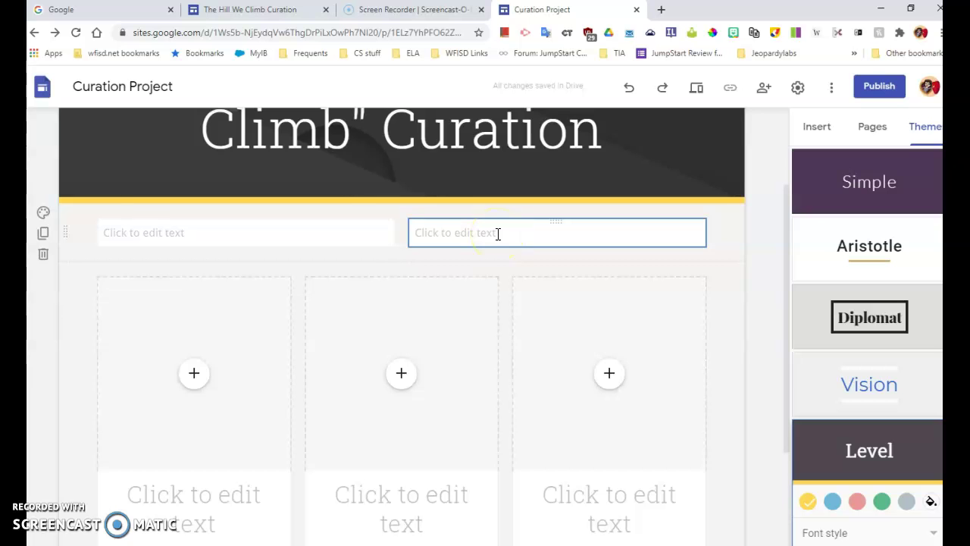
scroll(217, 372, down, 2)
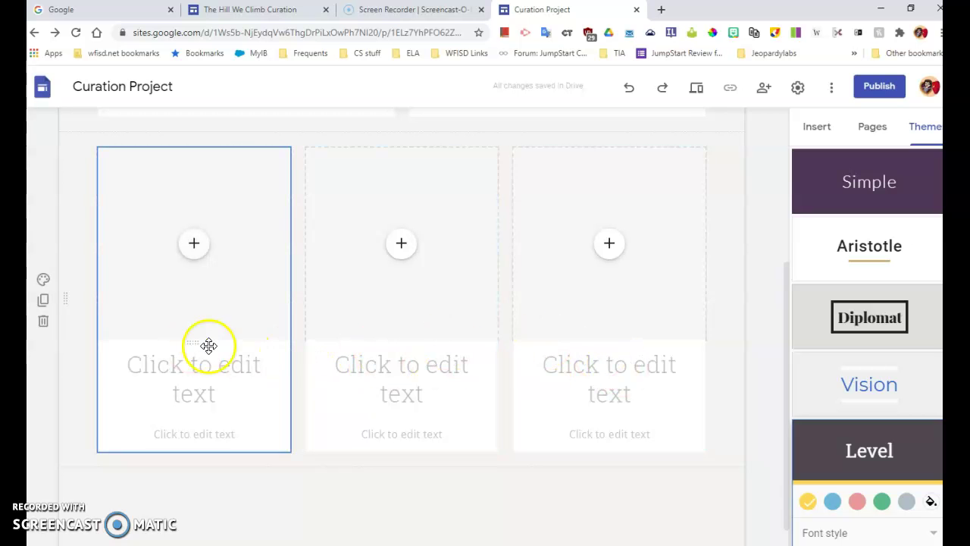
scroll(618, 346, up, 4)
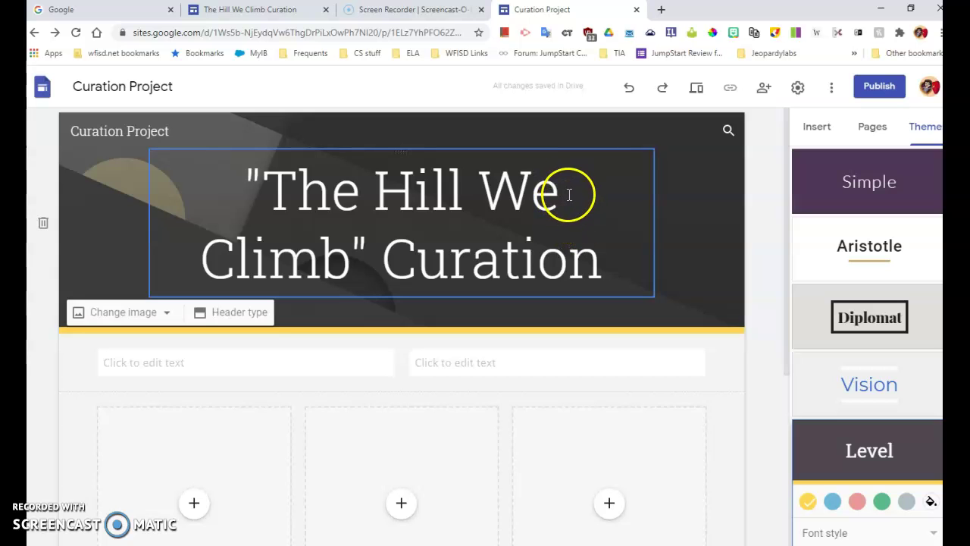
click(890, 87)
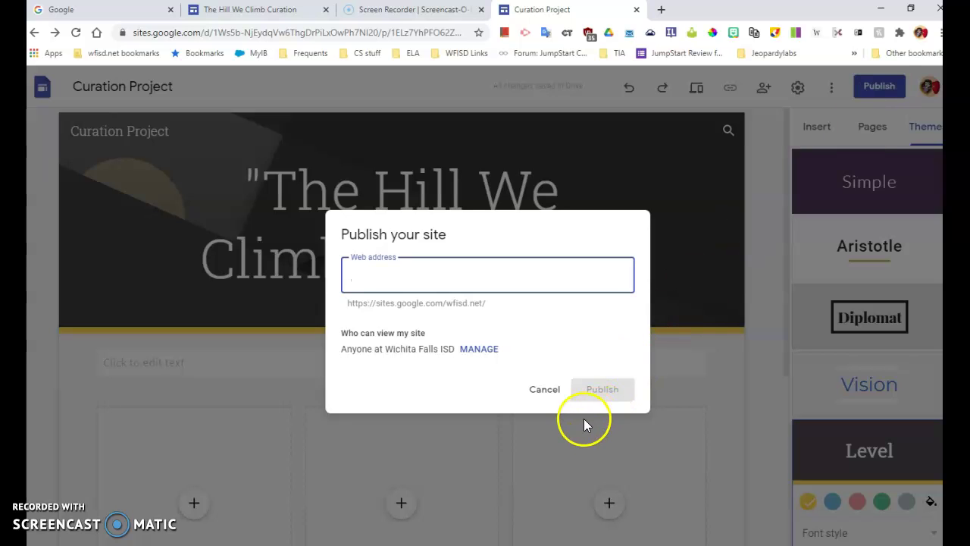
click(684, 221)
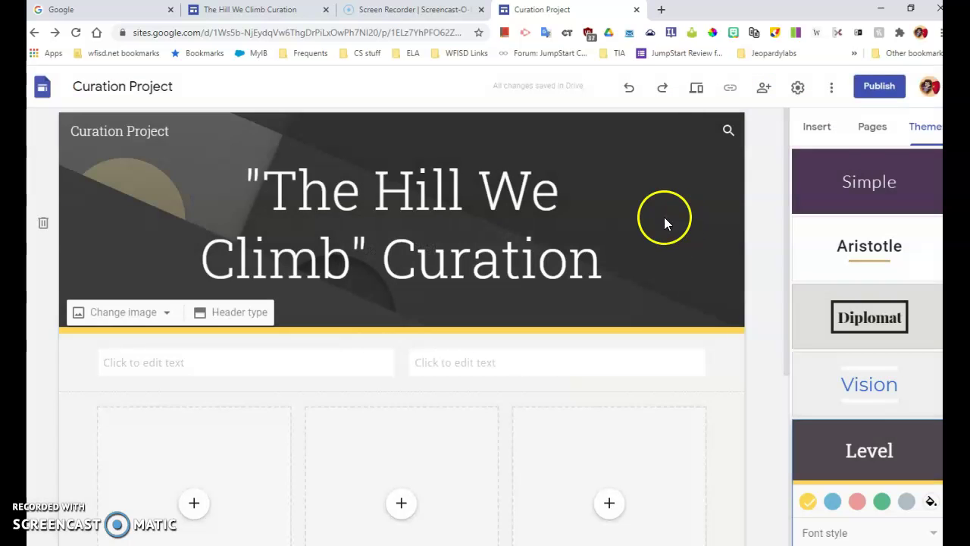
click(883, 94)
click(446, 284)
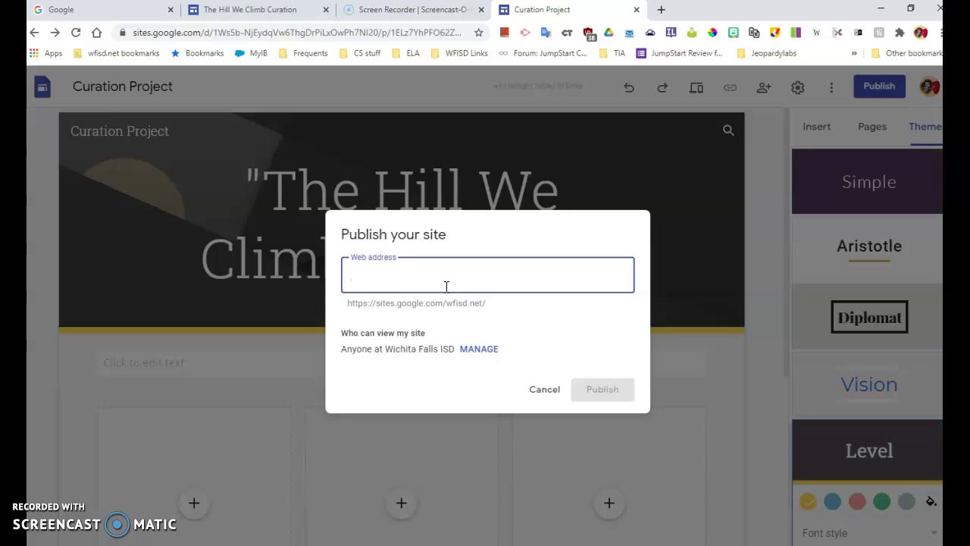
text(slkadsakdsa)
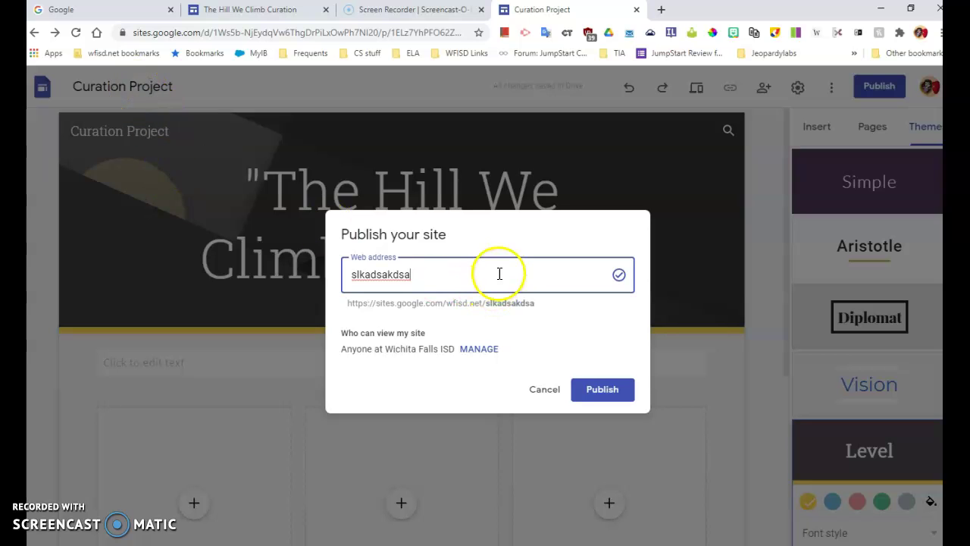
click(603, 390)
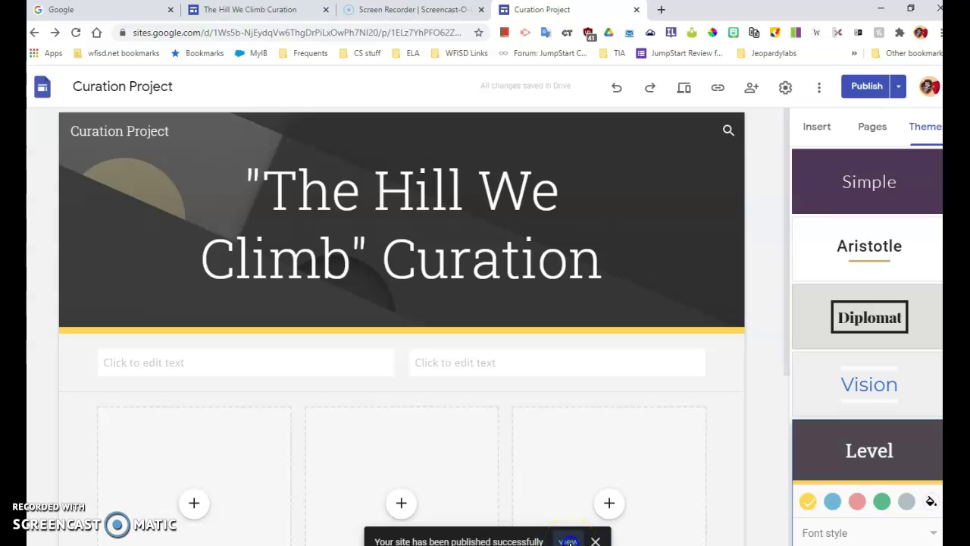
click(568, 541)
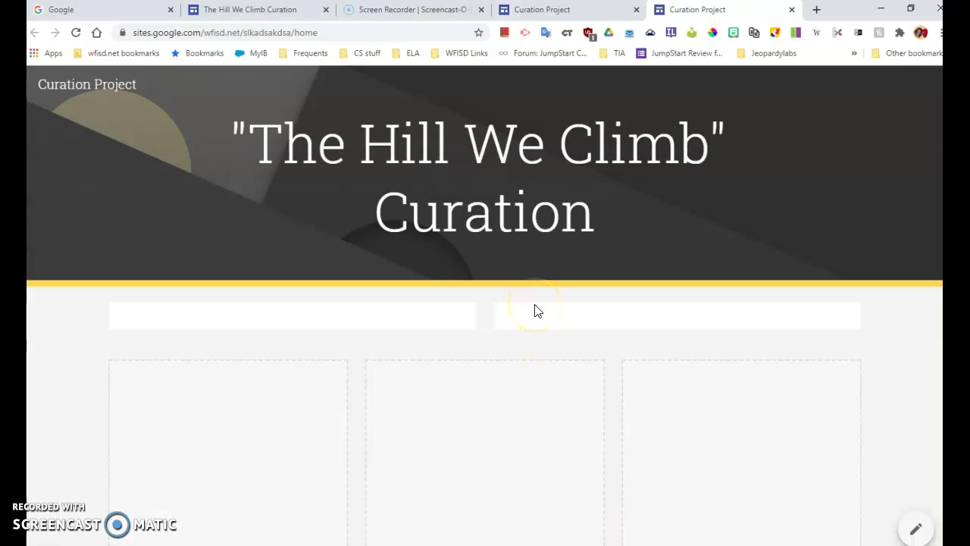